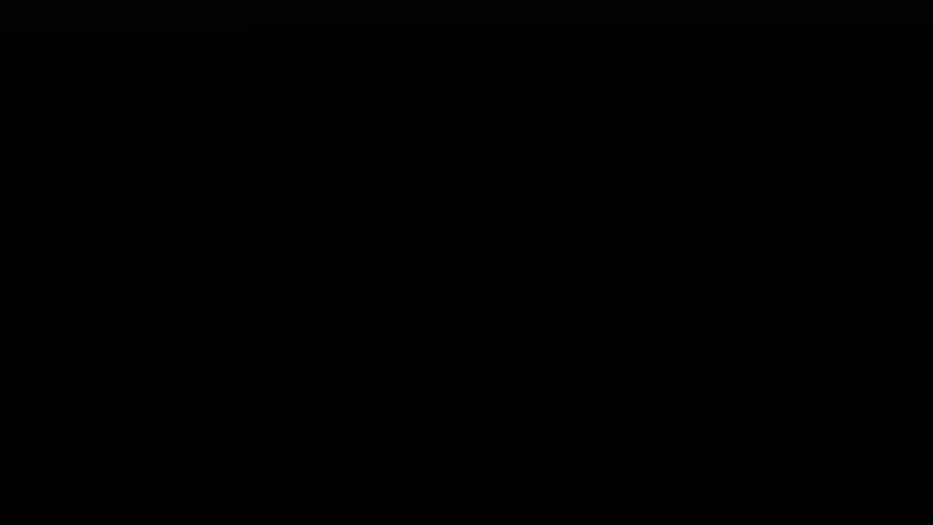
Step: Add blank lines below the Wannengkuangjia line in DesinModle.docx
key("Return")
key("Return")
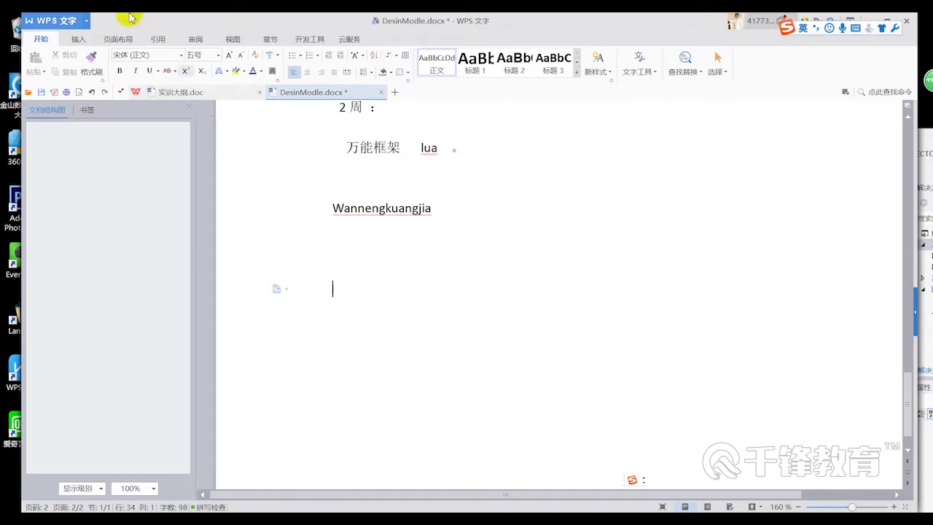
Step: In 实训大纲.doc, select the 原因 label and its four reasons under 软件开发常用设计原则
left_click(186, 93)
left_click(110, 199)
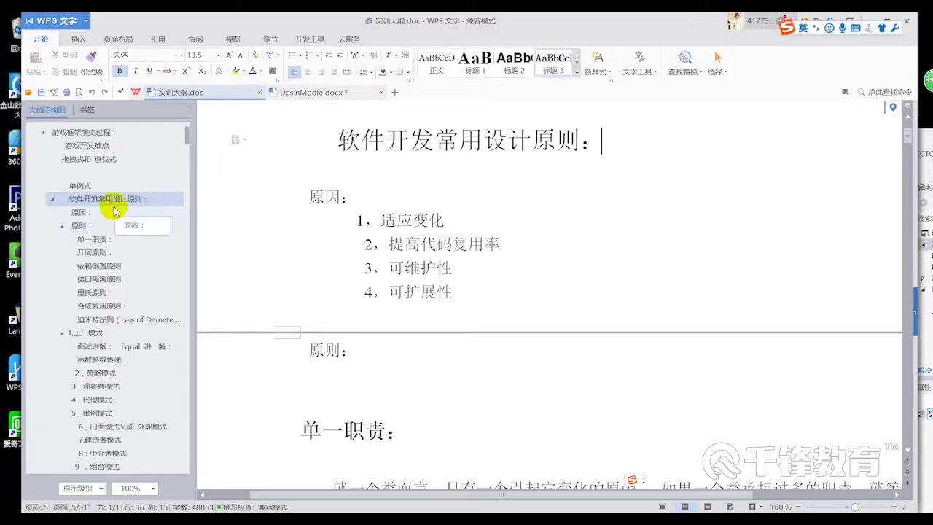
left_click_drag(392, 285, 260, 194)
key("ctrl+c")
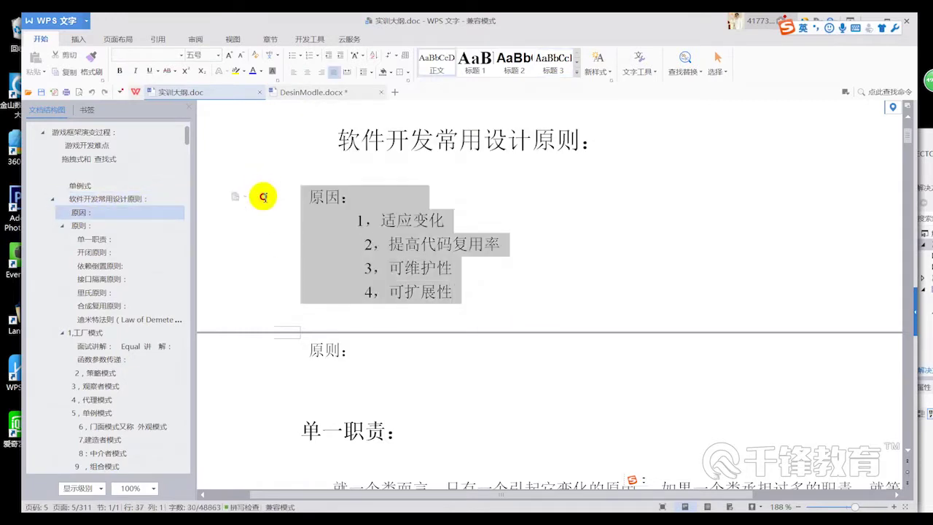
Step: Back in DesinModle.docx, type the heading 软件设计原则： below the existing text
left_click(324, 98)
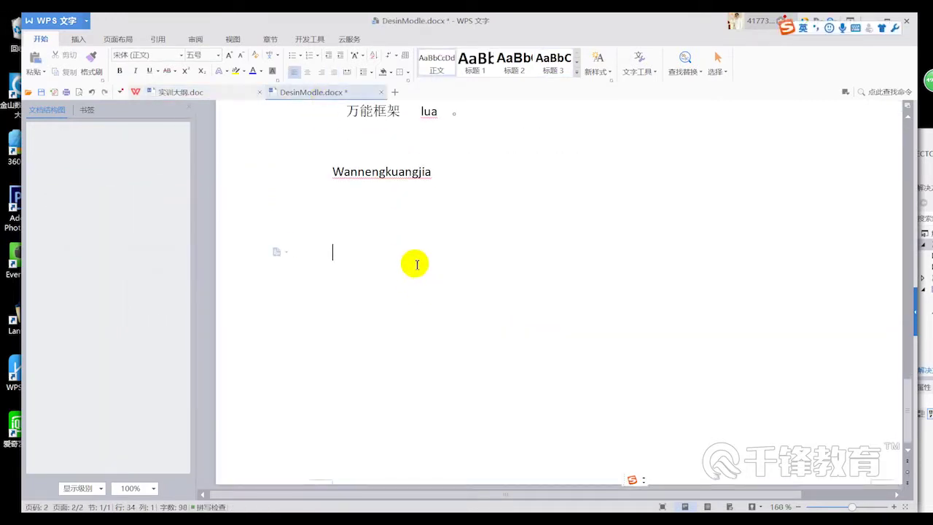
key("Return")
Step: Paste the copied 原因 list beneath the heading
key("Return")
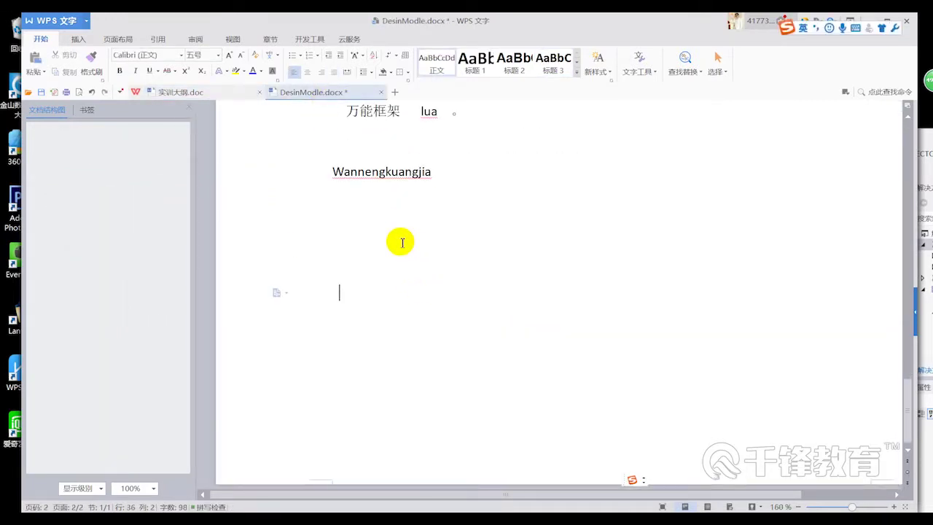
type("ruan")
key("BackSpace")
key("BackSpace")
key("BackSpace")
key("BackSpace")
key("shift")
type("ruanj")
key("space")
type("sheji")
key("space")
type("yuan'ze")
key("space")
type(":")
key("Return")
key("Return")
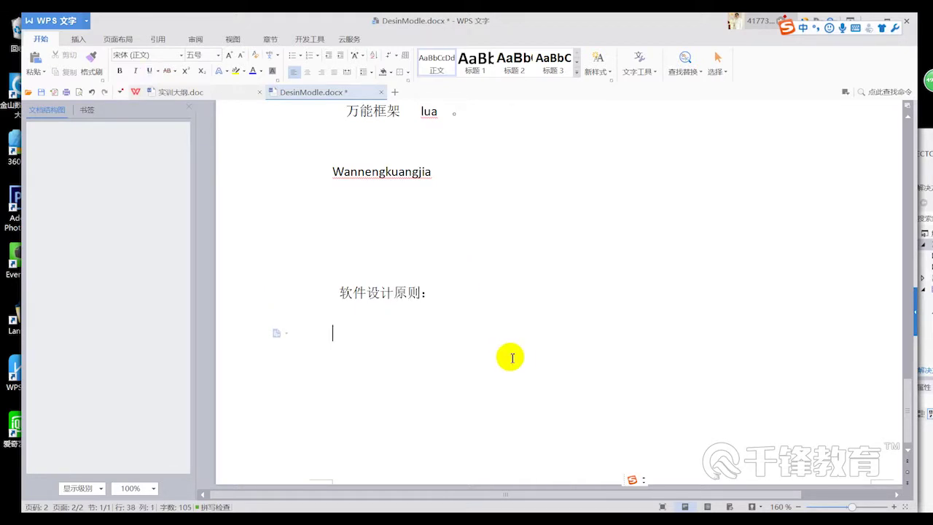
key("Return")
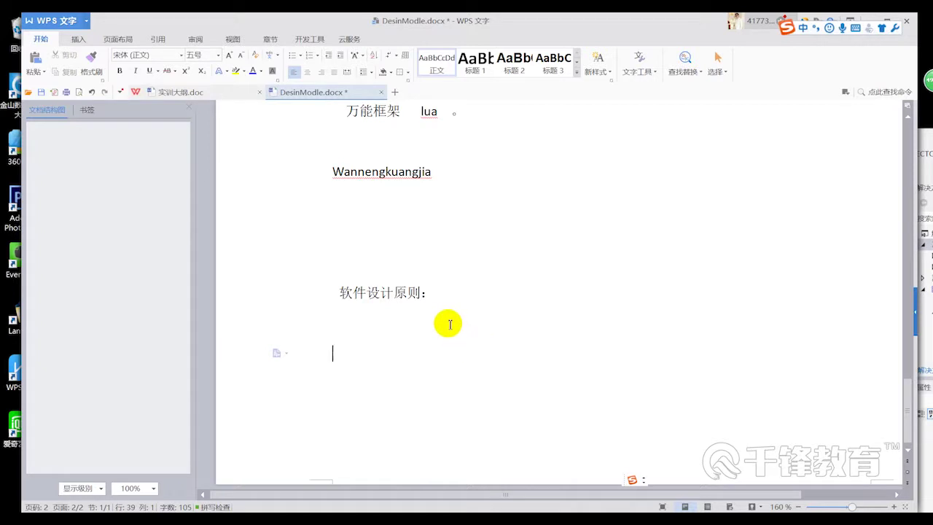
key("ctrl+v")
Step: Insert empty lines above the heading to push it onto page 3
scroll(427, 264, "down", 2)
left_click(474, 188)
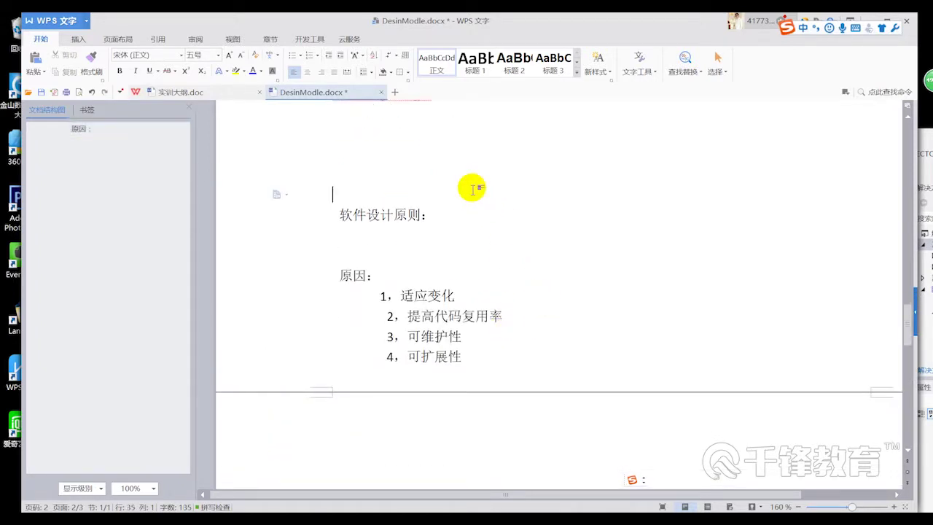
key("Return")
key("Return")
key("Return")
key("Return")
key("Return")
key("Return")
key("Return")
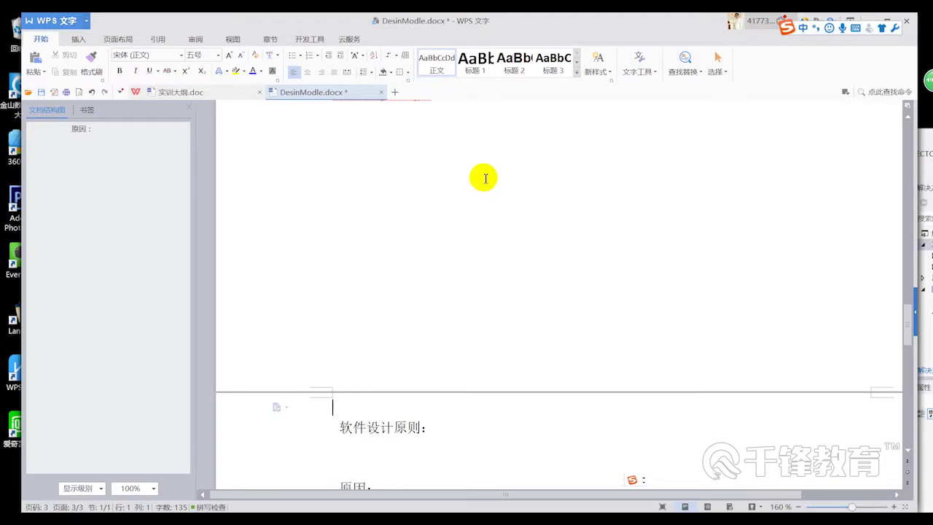
scroll(510, 240, "down", 4)
key("Return")
scroll(508, 284, "down", 1)
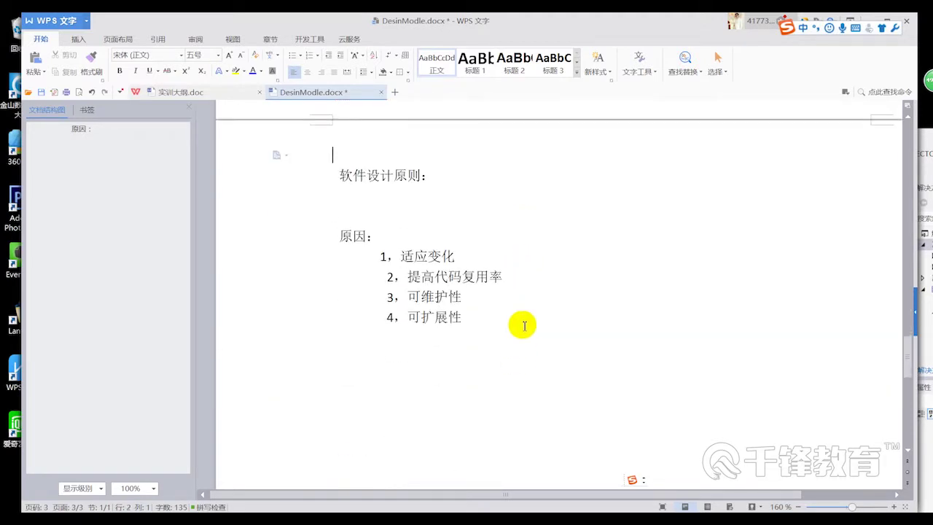
left_click(523, 317)
key("Return")
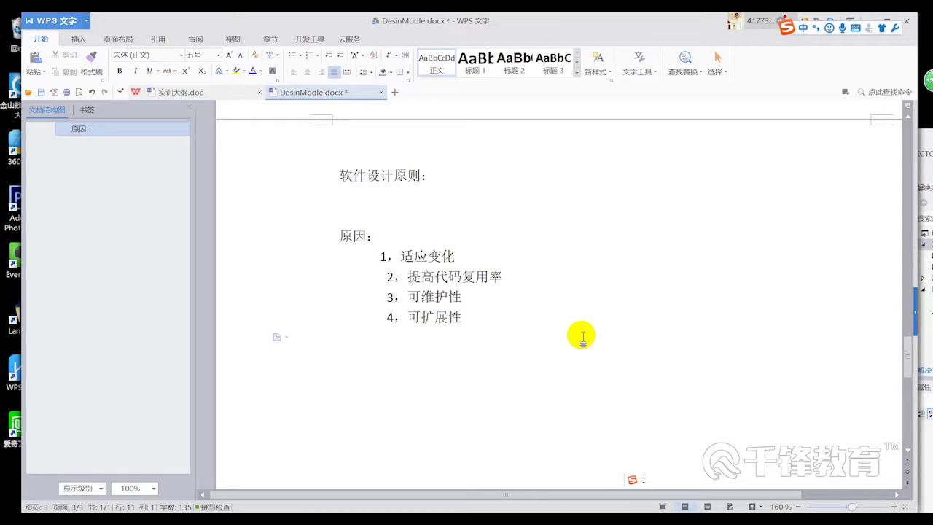
Step: Shift list item 1 so it lines up with items 2–4
left_click(384, 258)
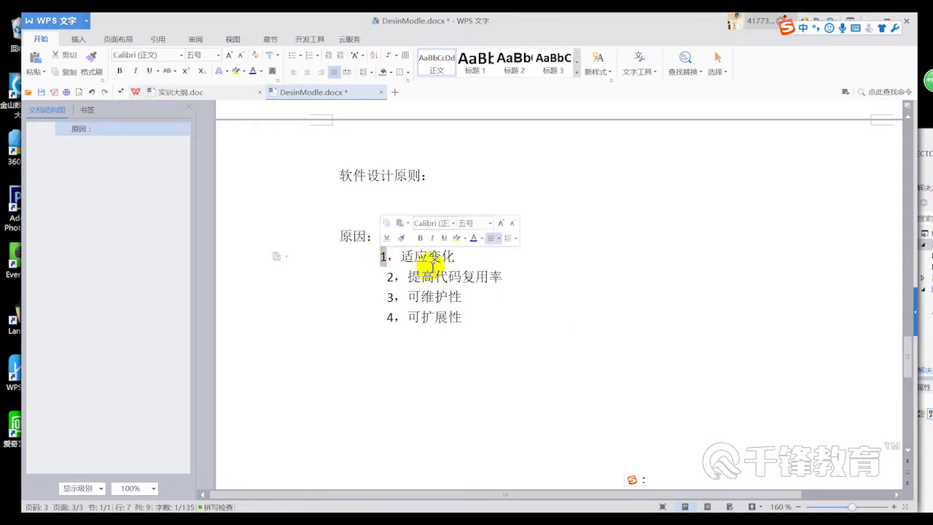
key("Left")
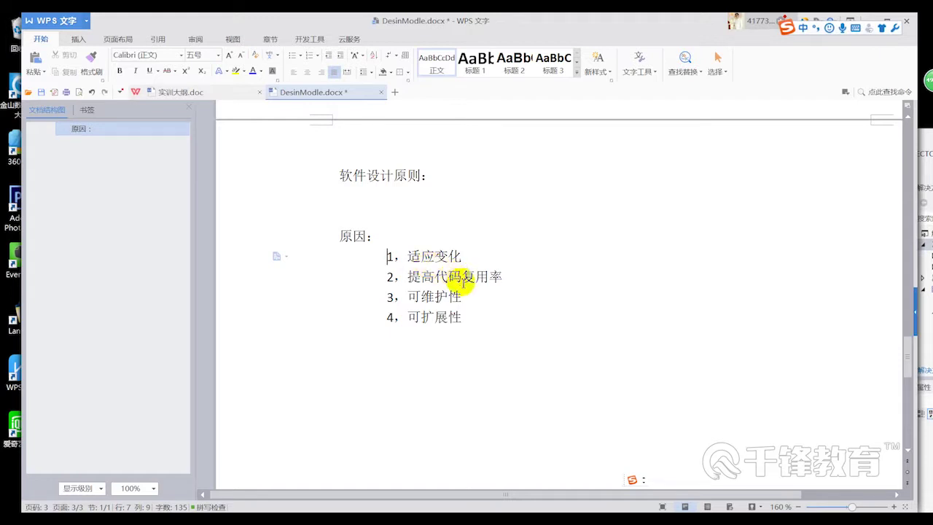
scroll(462, 281, "down", 1)
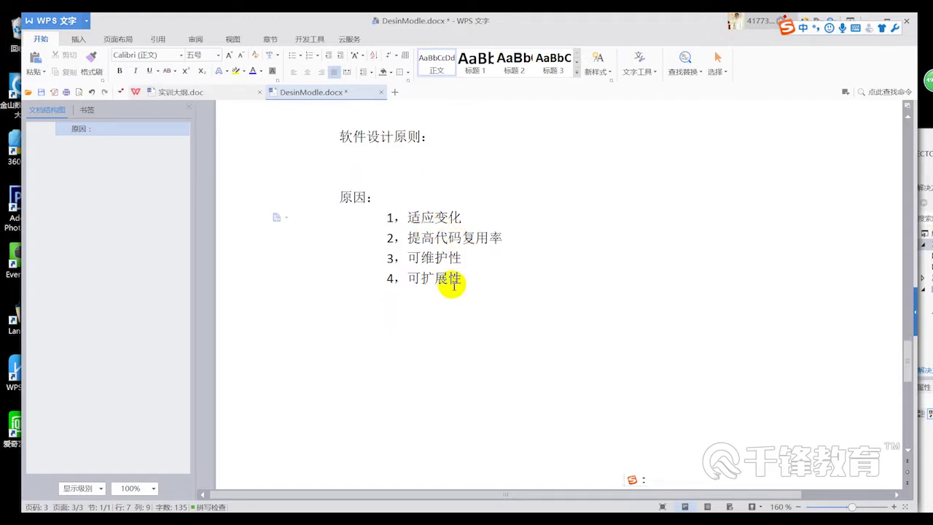
Step: Add an empty paragraph below 可扩展性, the fourth reason
double_click(548, 316)
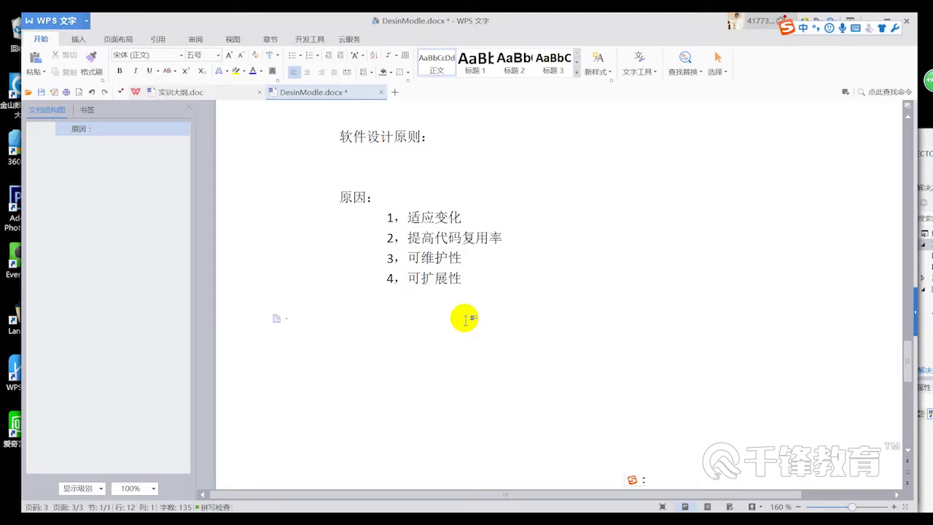
key("Return")
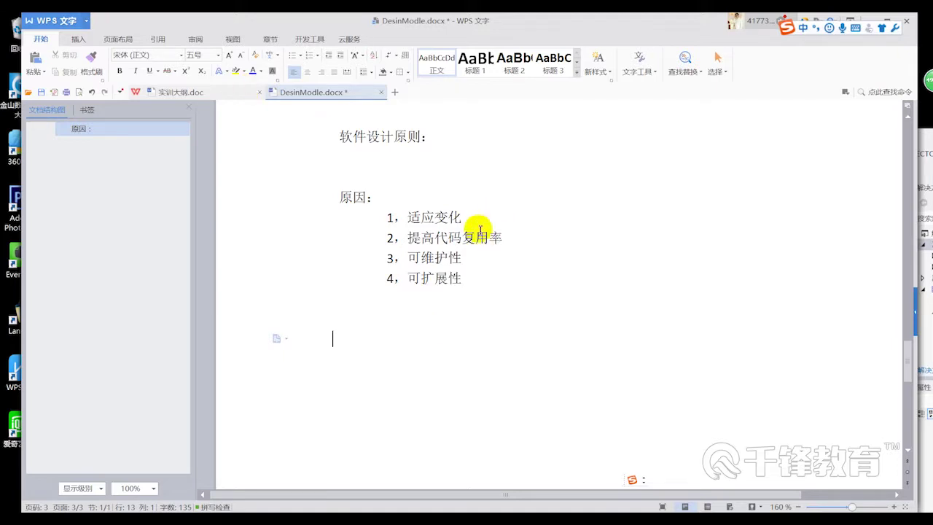
Step: Copy list item 2's formatting with Format Painter
left_click_drag(474, 223, 428, 227)
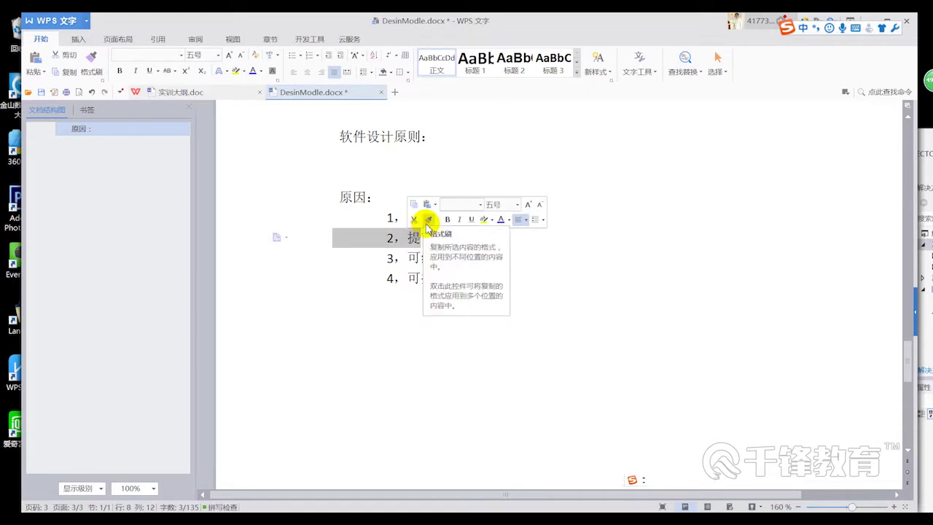
left_click(428, 221)
Step: Dismiss the mini toolbar and return to the line below item 4
left_click(437, 299)
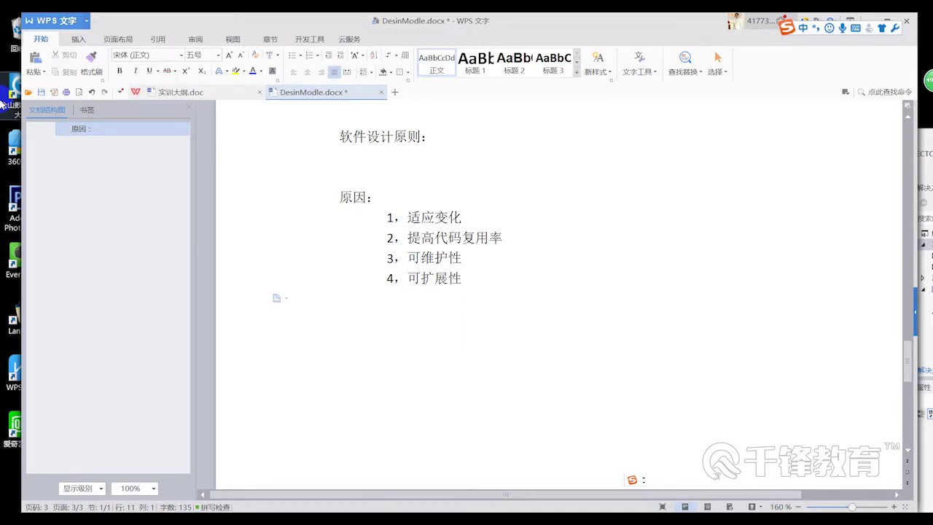
double_click(417, 315)
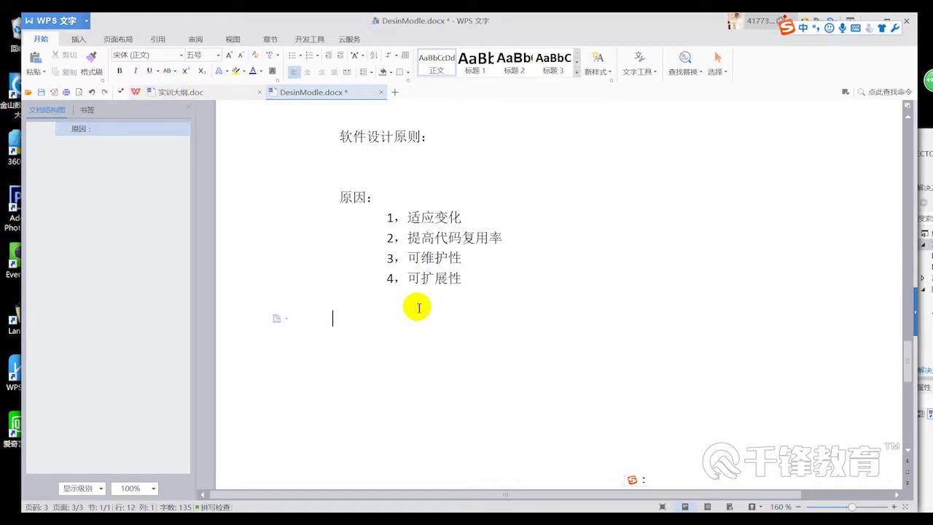
left_click(357, 214)
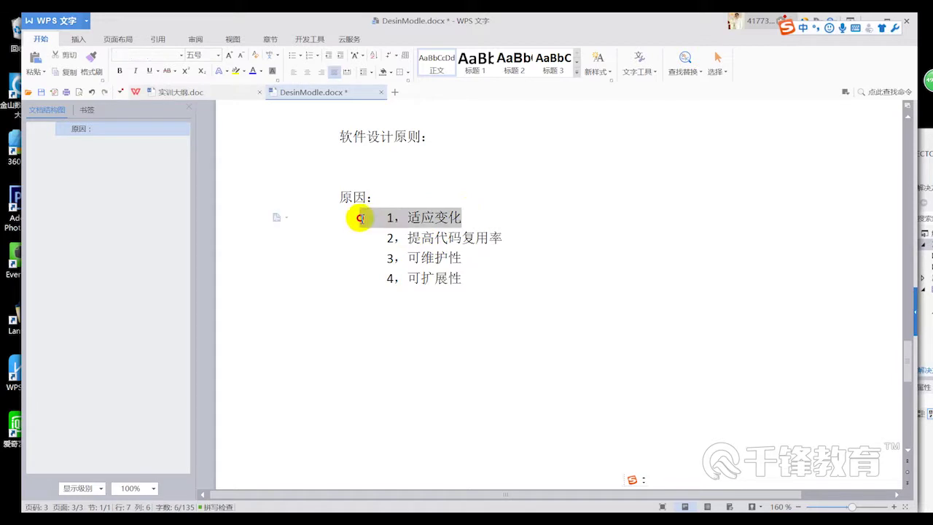
left_click(579, 313)
left_click_drag(481, 216, 354, 213)
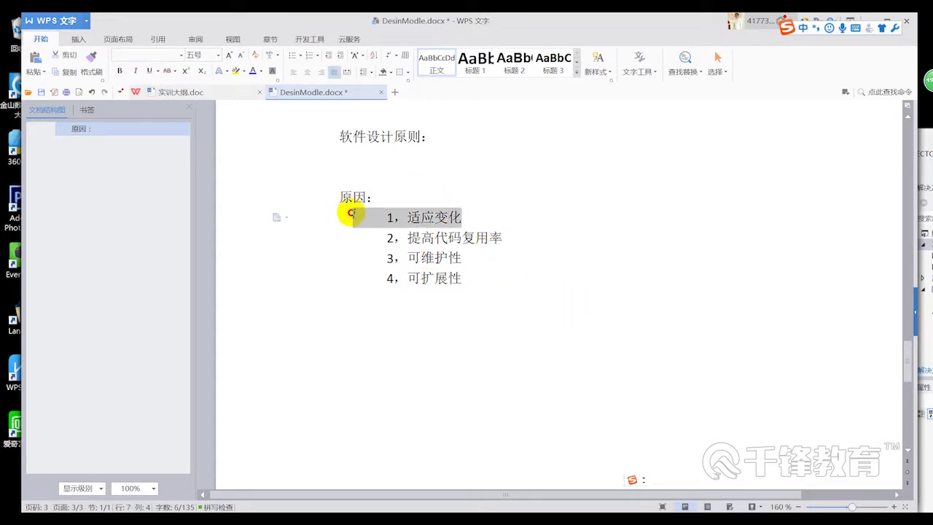
left_click(577, 302)
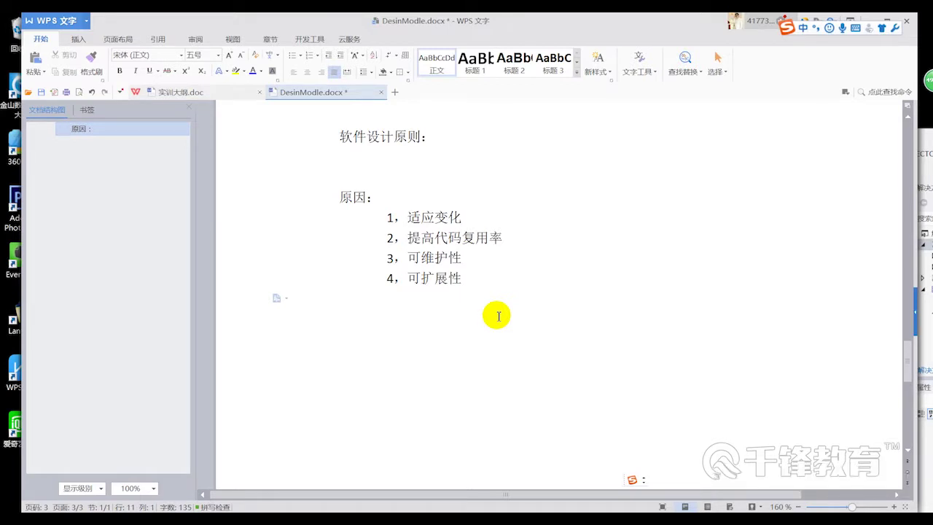
Step: Select the text 适应变化 in the first list item
left_click_drag(491, 211, 366, 211)
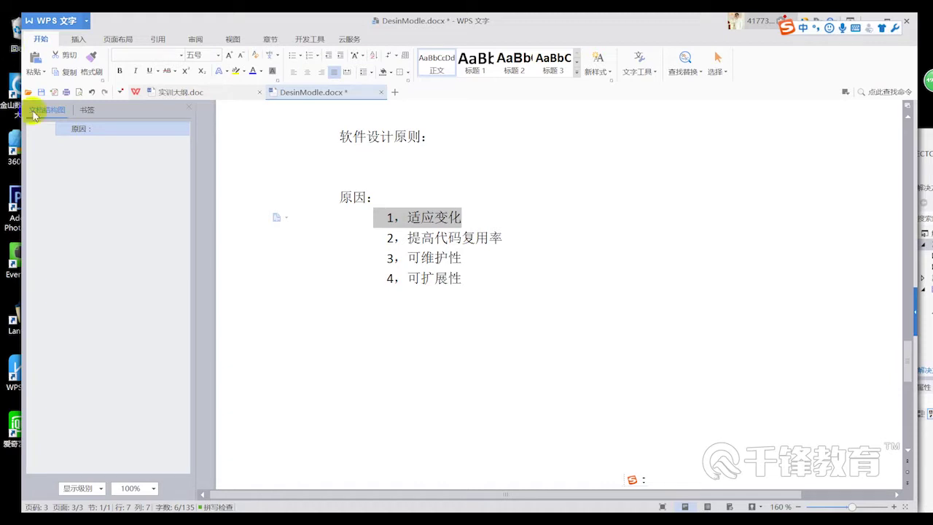
left_click(504, 231)
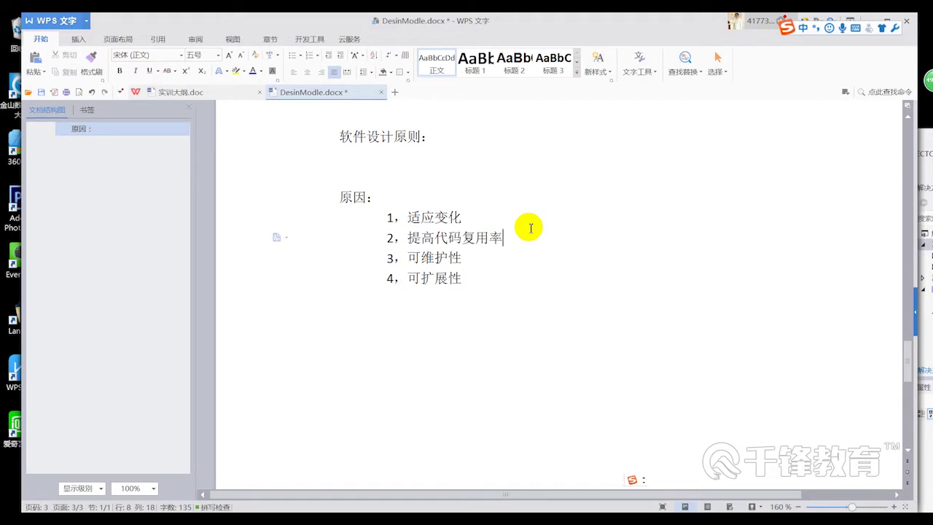
left_click_drag(503, 237, 392, 238)
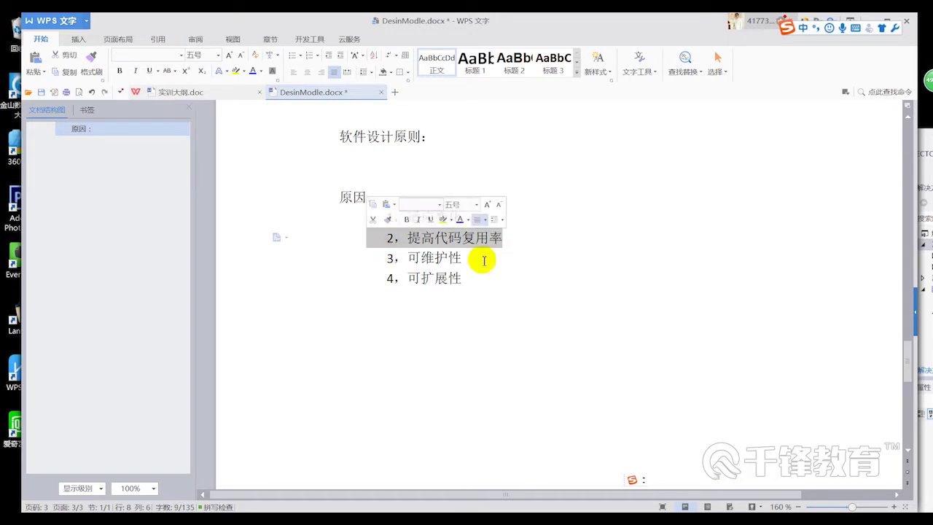
left_click(696, 295)
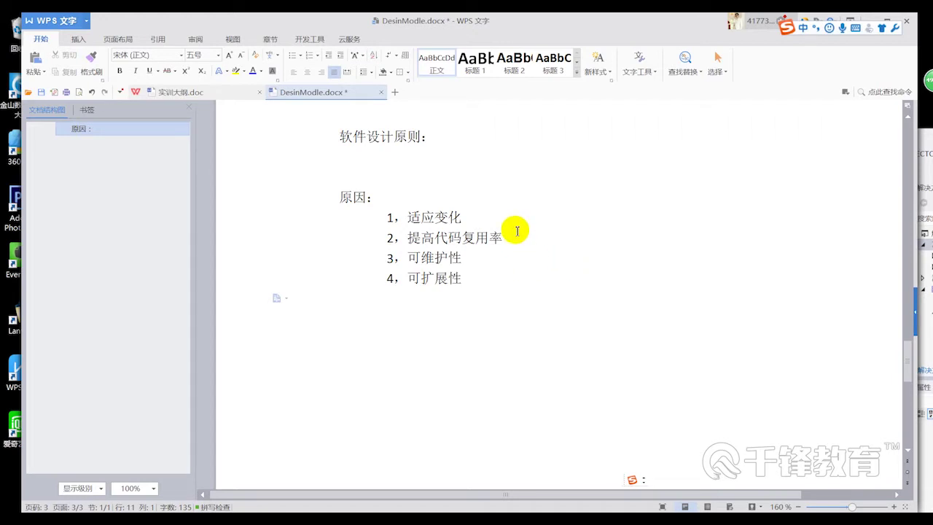
left_click_drag(510, 237, 354, 237)
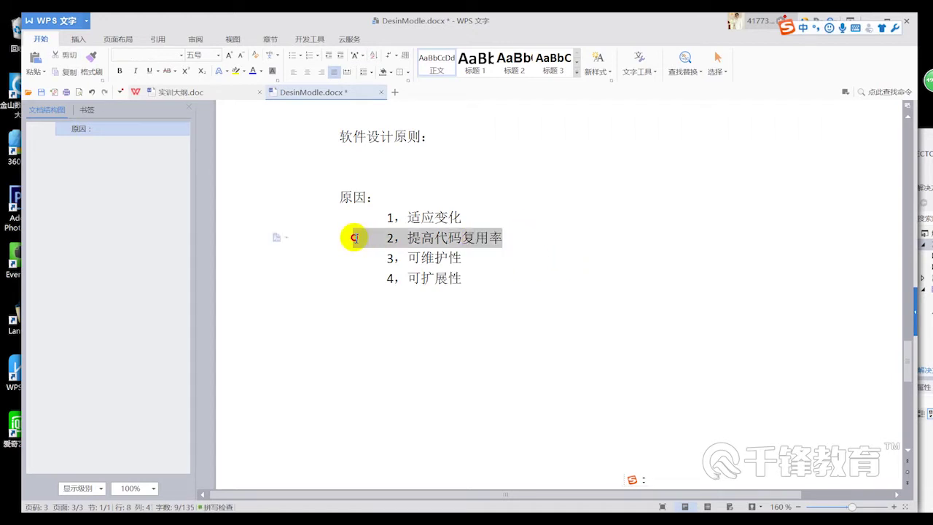
left_click(640, 276)
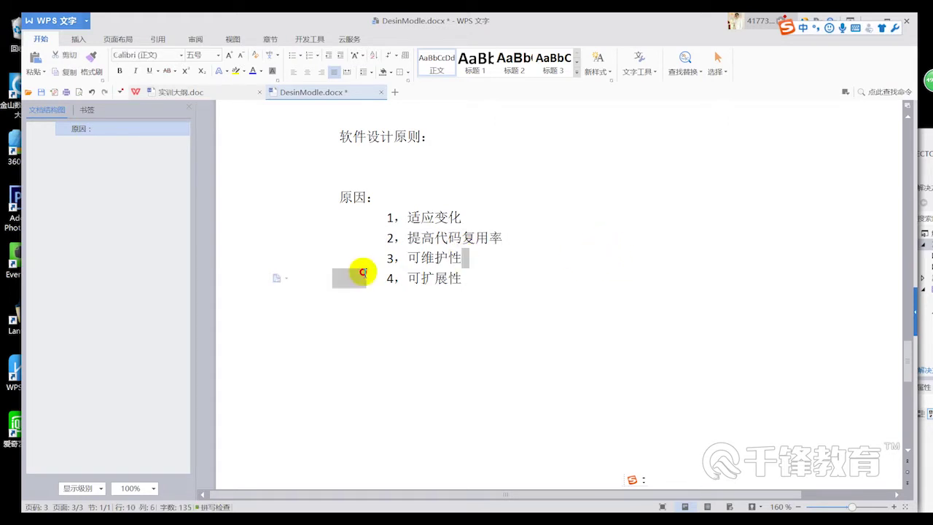
left_click_drag(462, 258, 392, 255)
left_click(546, 280)
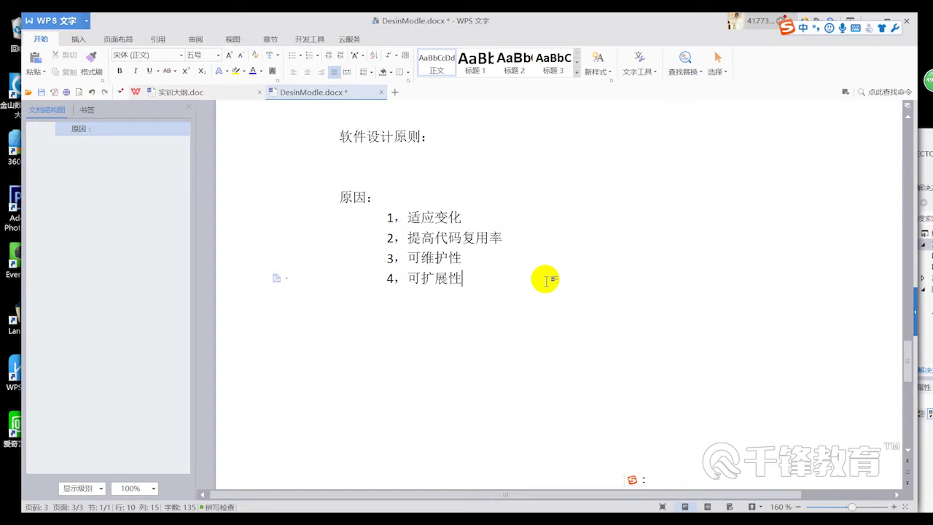
left_click_drag(463, 259, 366, 266)
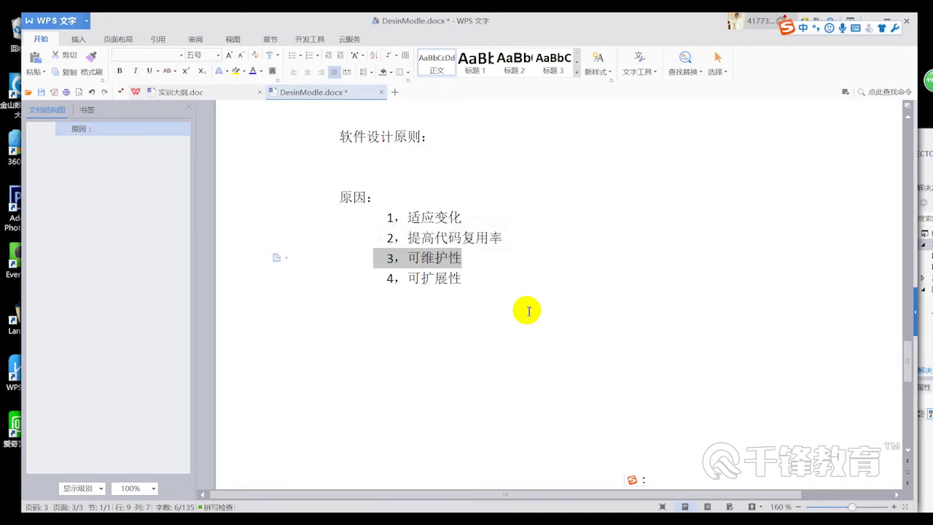
left_click_drag(527, 299, 364, 258)
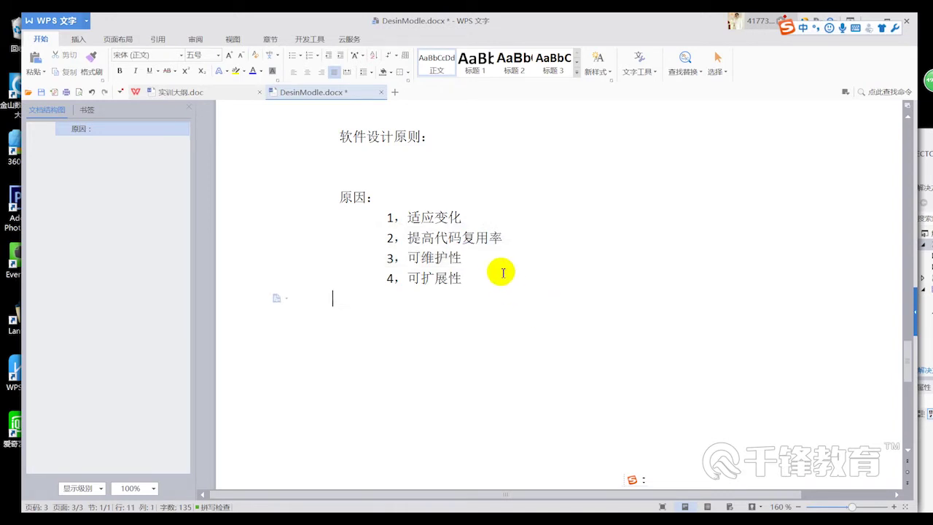
left_click(583, 329)
left_click_drag(526, 261, 348, 255)
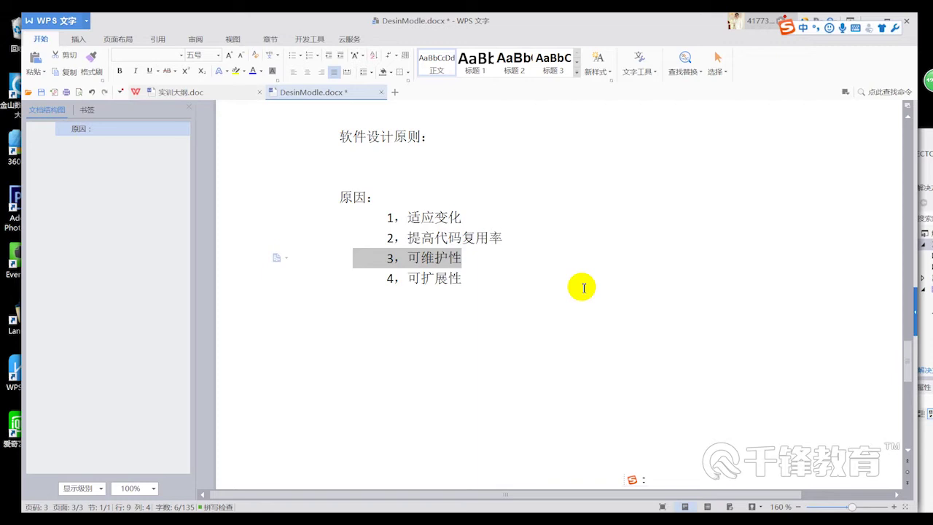
left_click_drag(463, 278, 381, 277)
left_click(774, 349)
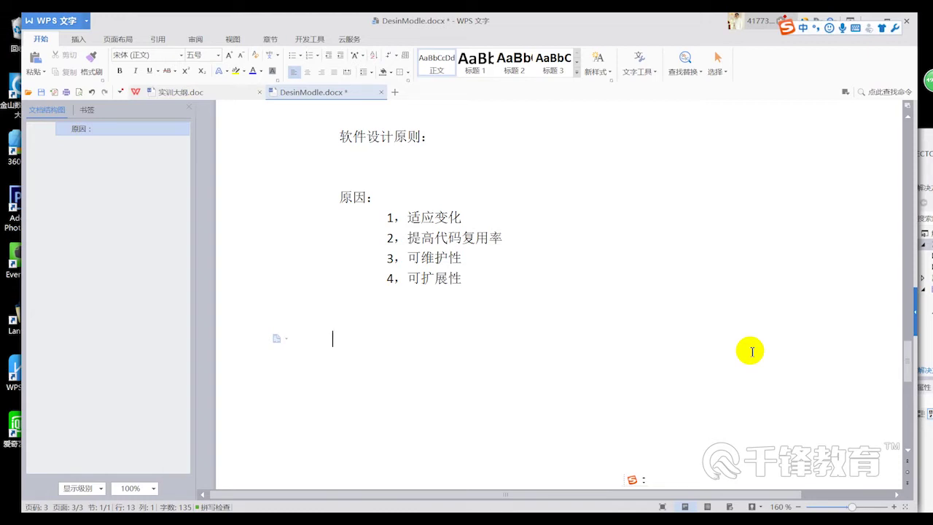
mouse_move(600, 319)
left_mouse_down()
mouse_move(344, 218)
mouse_move(368, 216)
left_mouse_up()
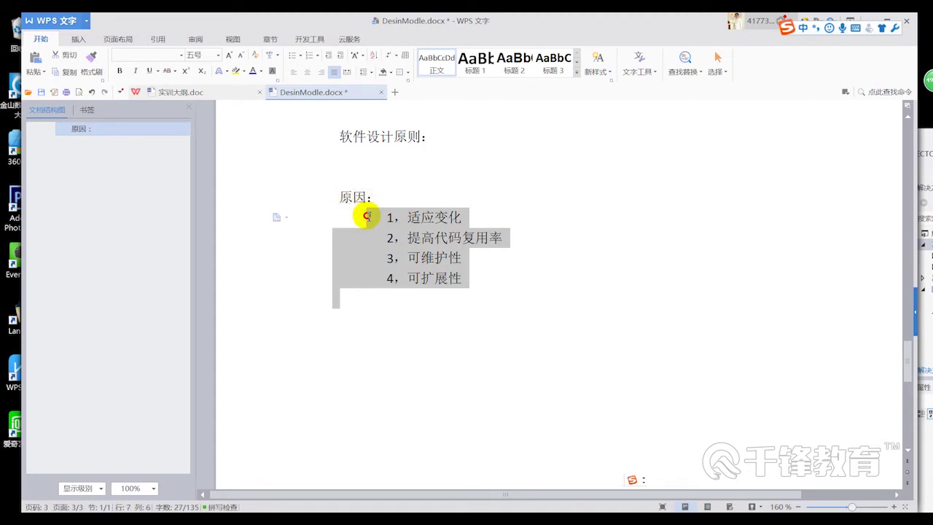
left_click(537, 298)
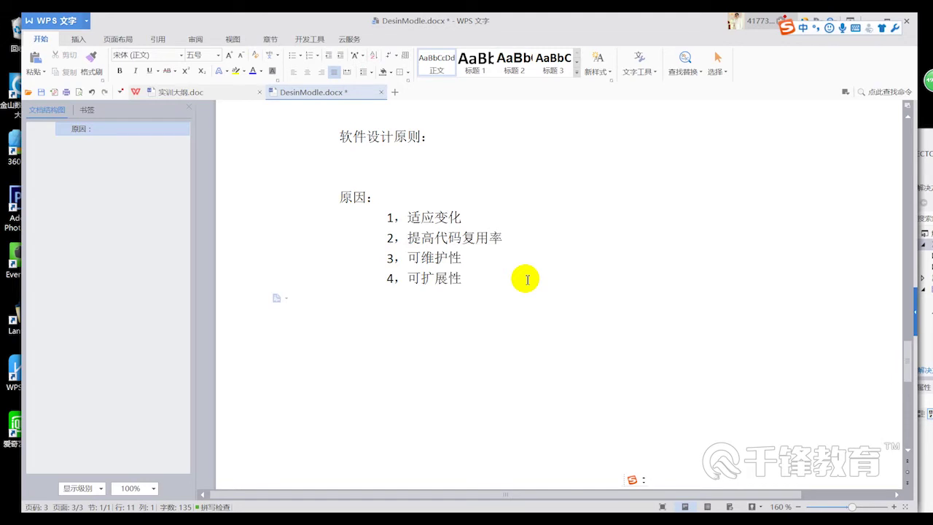
left_click_drag(510, 279, 374, 220)
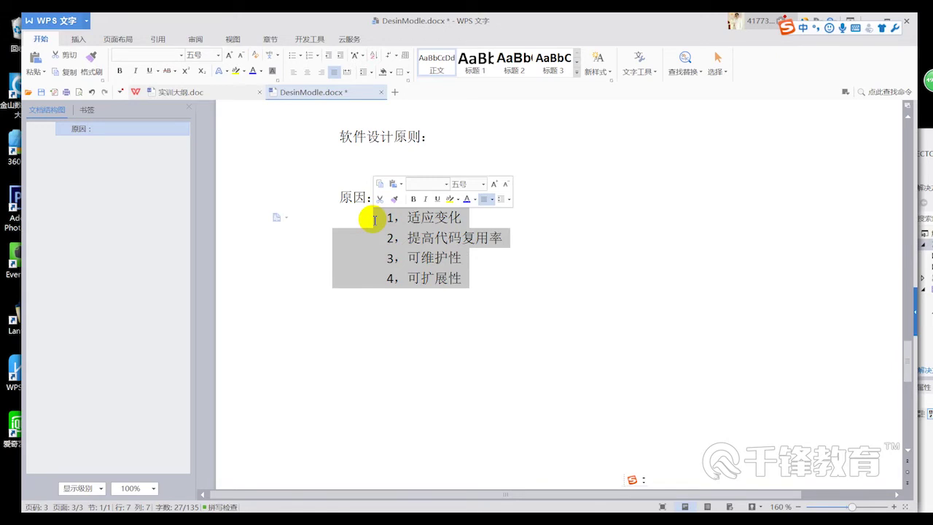
left_click(522, 343)
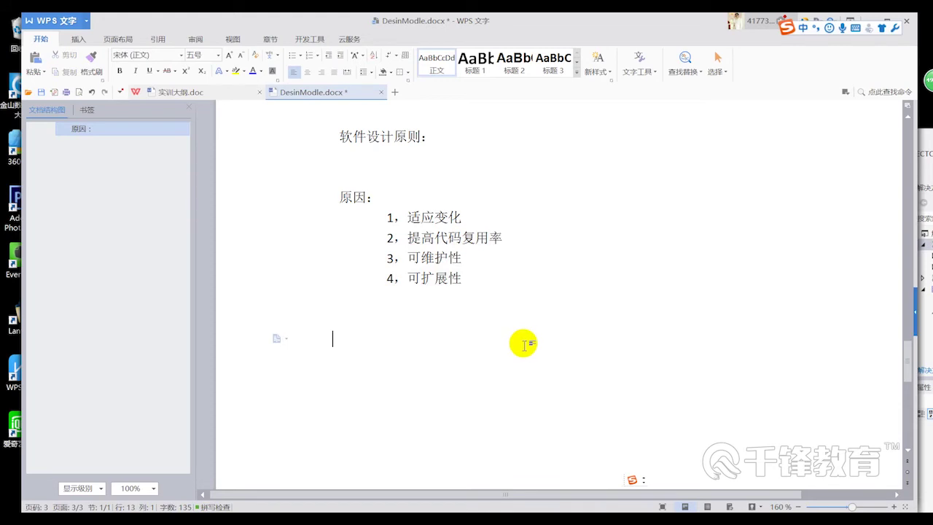